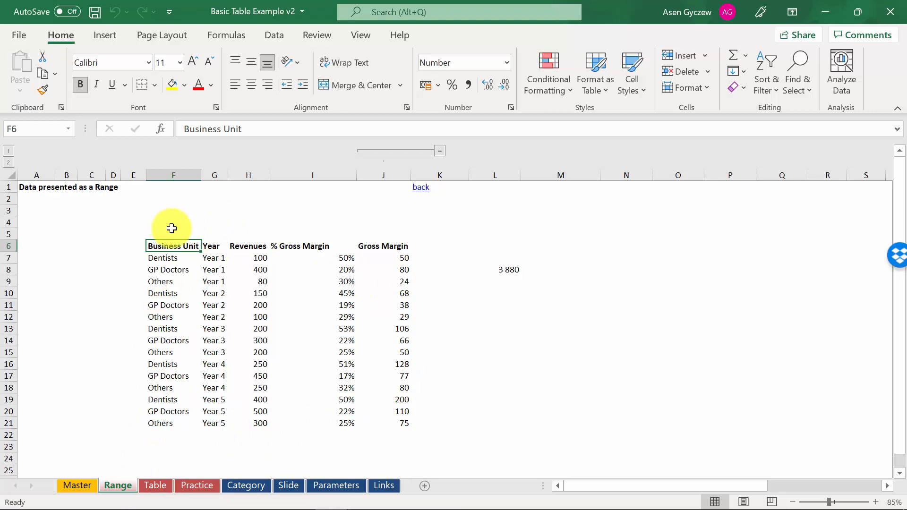
# Step: Inspect the formula in cell L8 of the Range sheet to see which Revenues cells it references
pyautogui.click(177, 269)
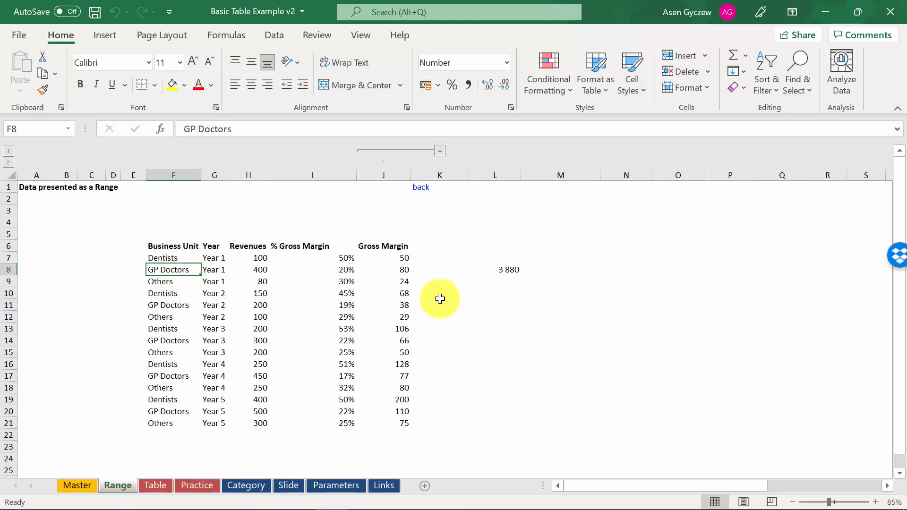
pyautogui.click(501, 268)
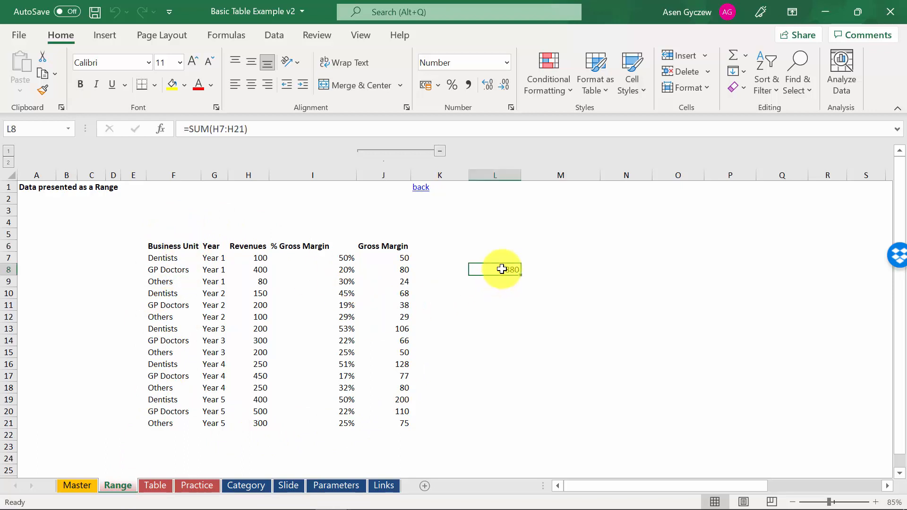
pyautogui.click(302, 129)
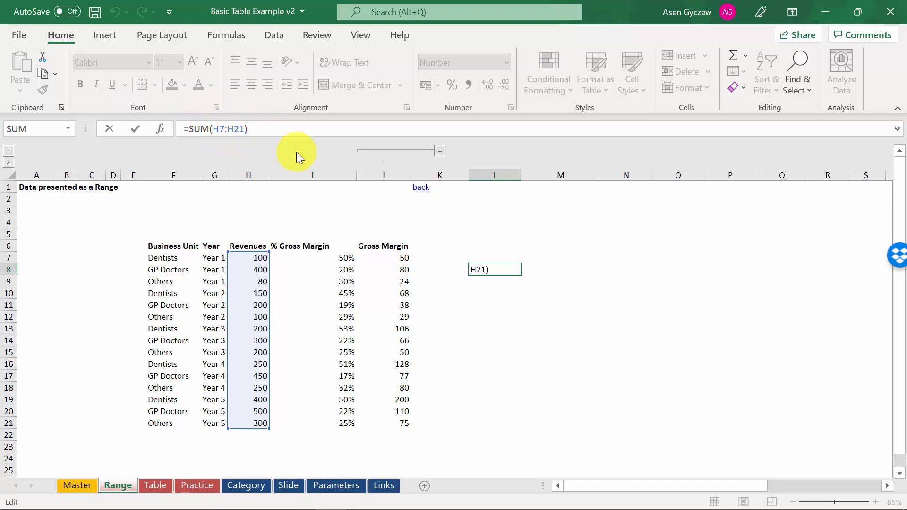
pyautogui.press('Return')
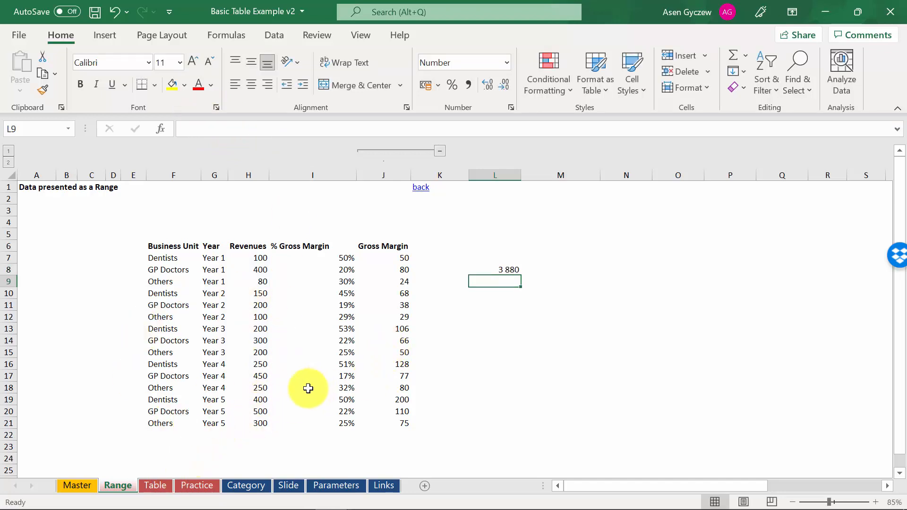
# Step: Open the Table sheet and examine the Excel table's header row and its first data rows
pyautogui.click(153, 486)
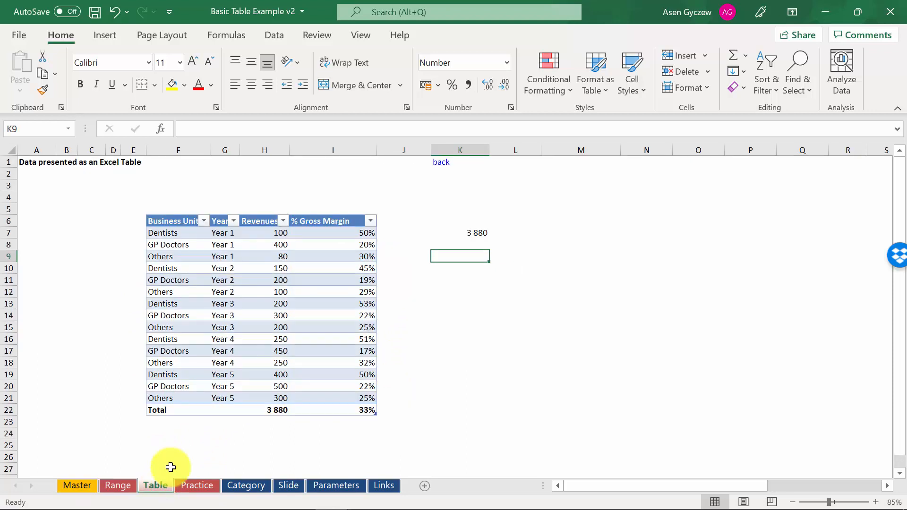
pyautogui.click(229, 282)
pyautogui.click(185, 241)
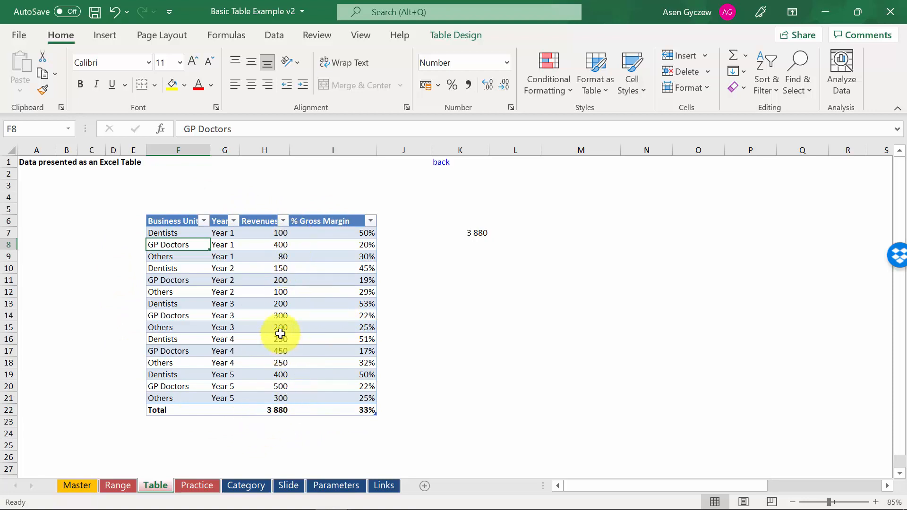
pyautogui.click(12, 223)
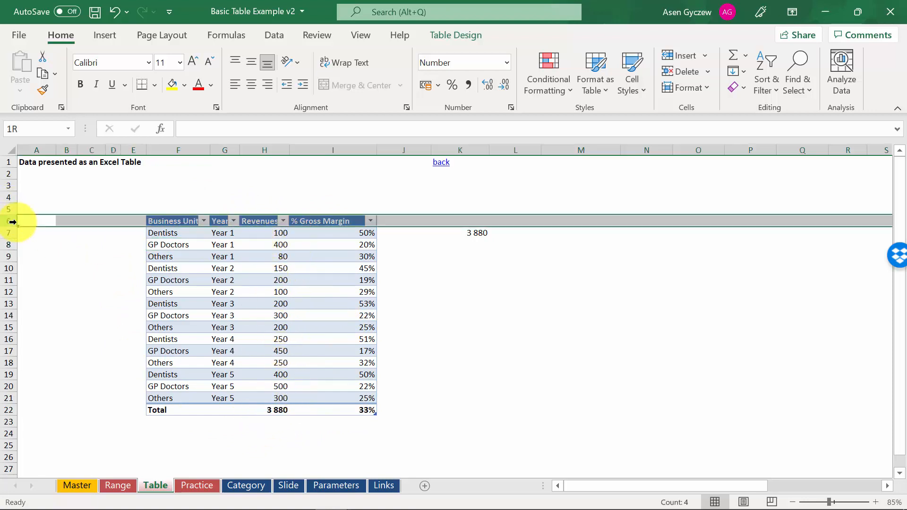
pyautogui.click(5, 234)
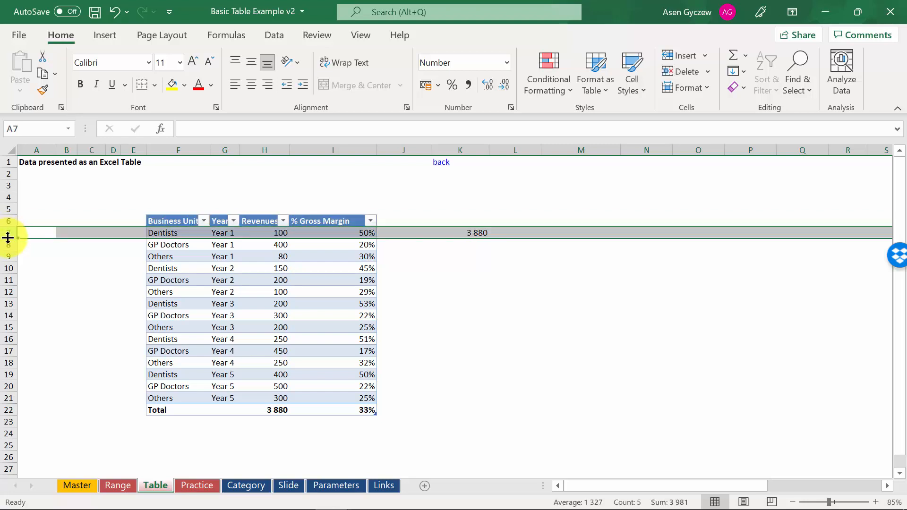
pyautogui.click(9, 246)
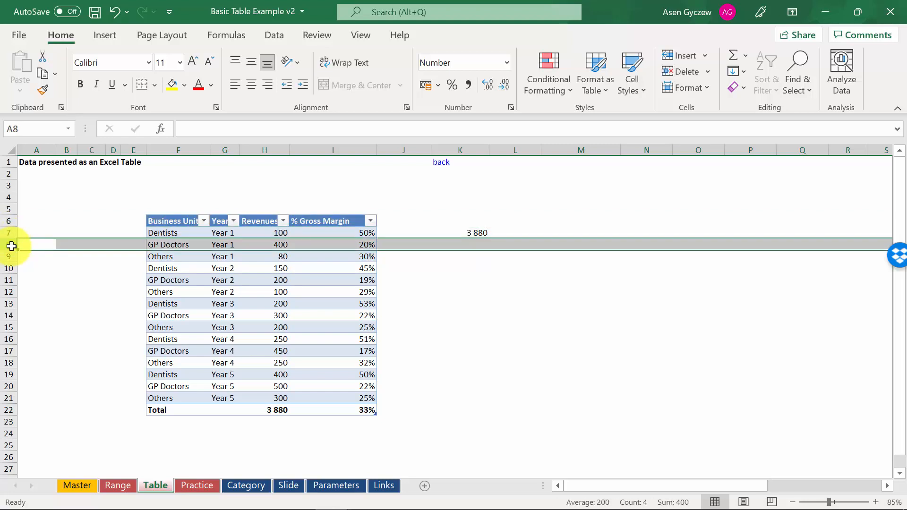
pyautogui.click(210, 292)
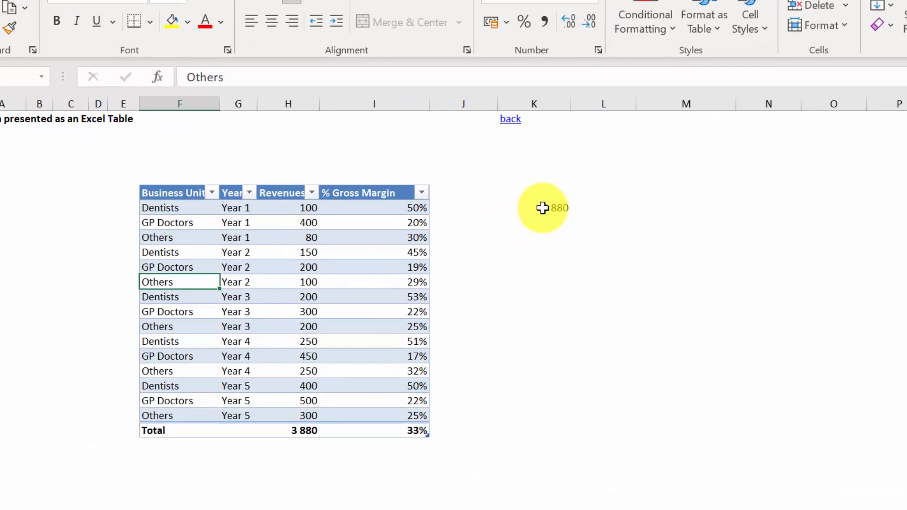
# Step: Inspect how the formula in cell K7 refers to the table's Revenues column
pyautogui.click(465, 235)
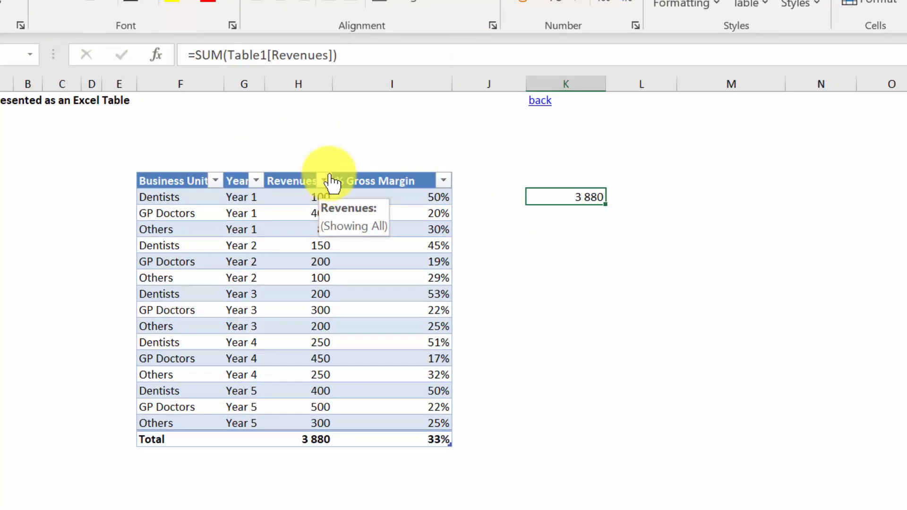
pyautogui.click(368, 53)
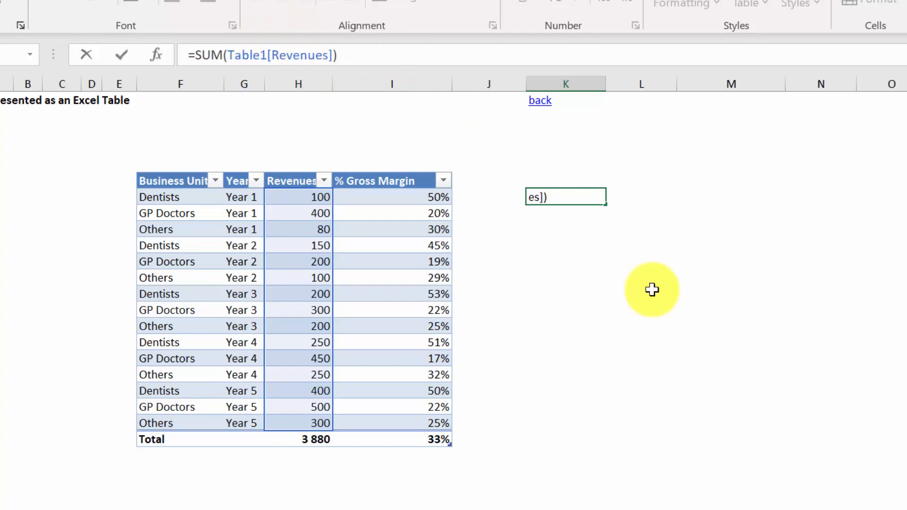
pyautogui.press('Return')
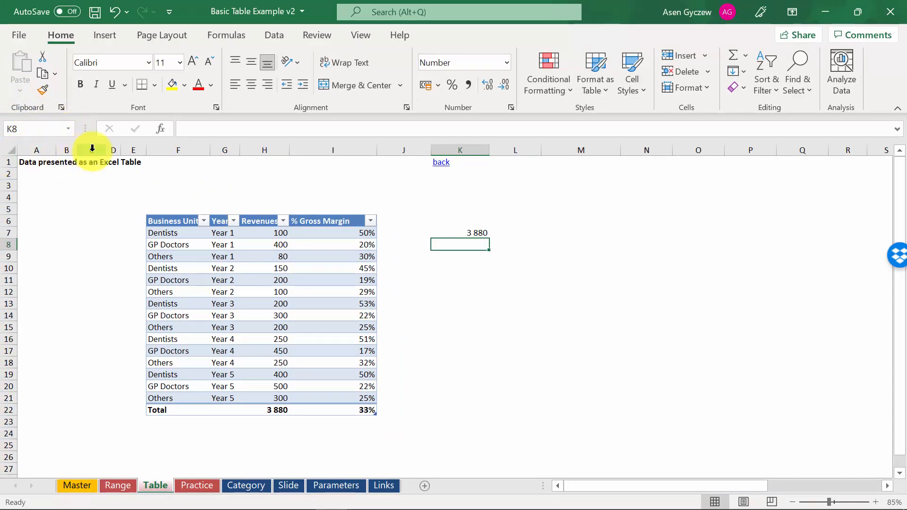
# Step: Look up the named object Table1 and go to it to see which cells it covers
pyautogui.click(69, 130)
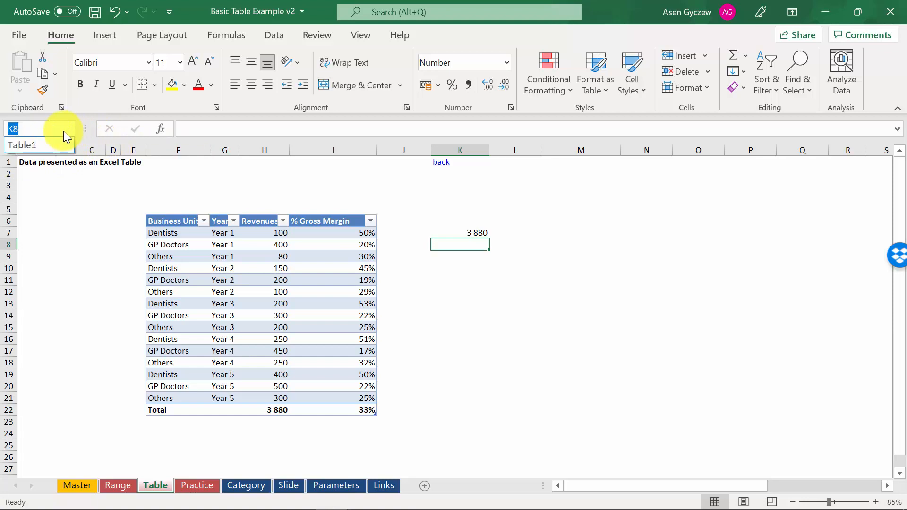
pyautogui.click(36, 144)
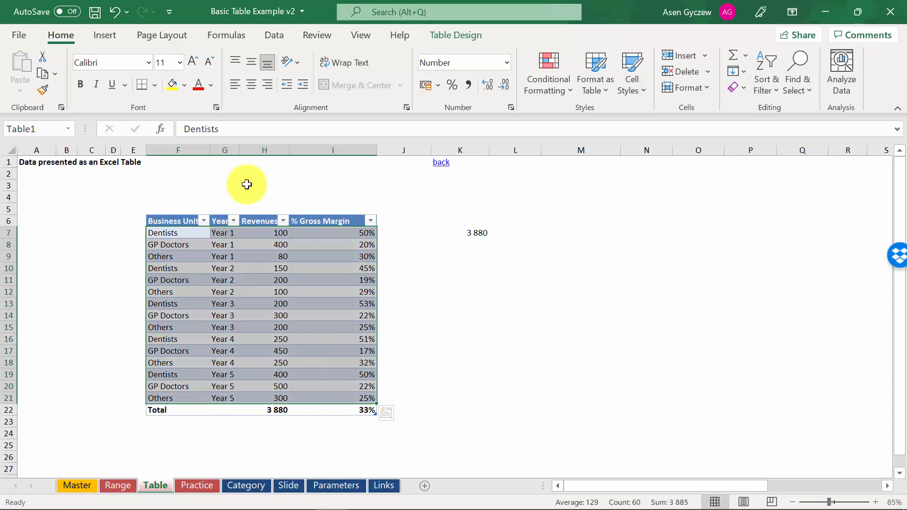
pyautogui.click(72, 198)
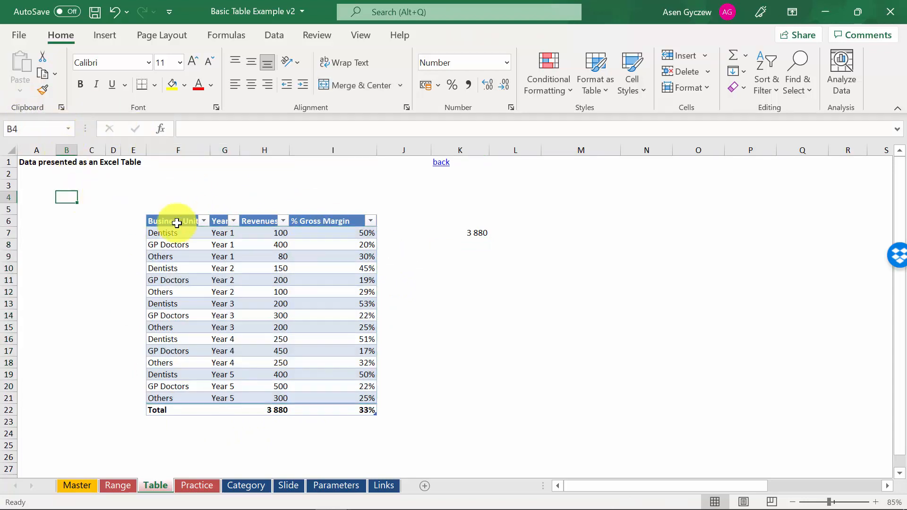
pyautogui.click(215, 256)
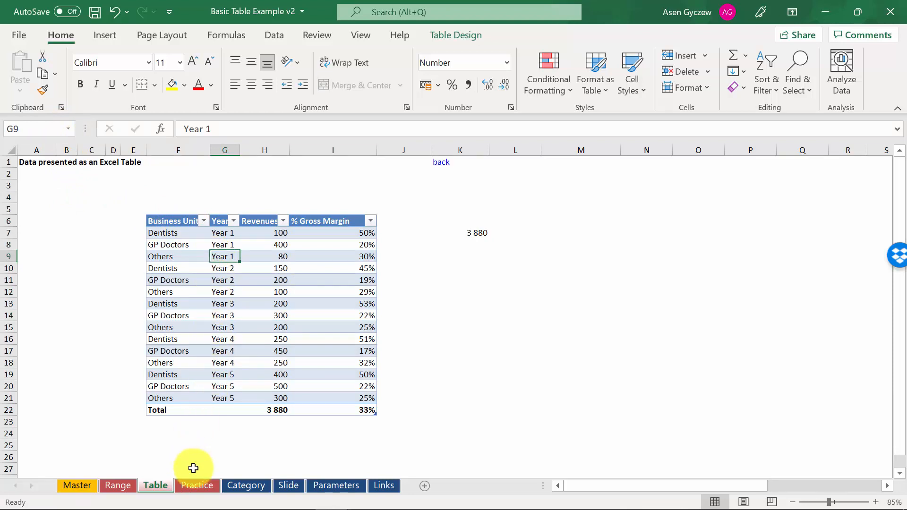
# Step: Select the whole data range F6:I21, including its headers, on the Practice sheet
pyautogui.click(198, 485)
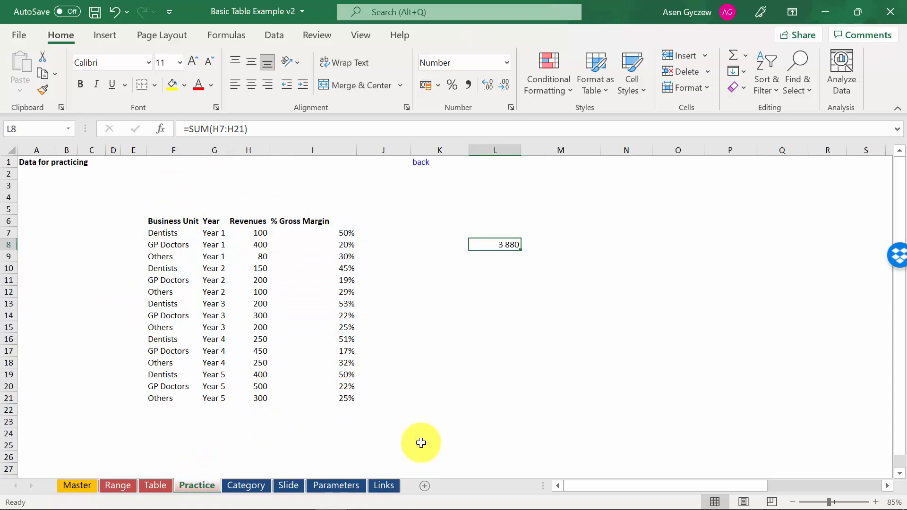
pyautogui.click(349, 304)
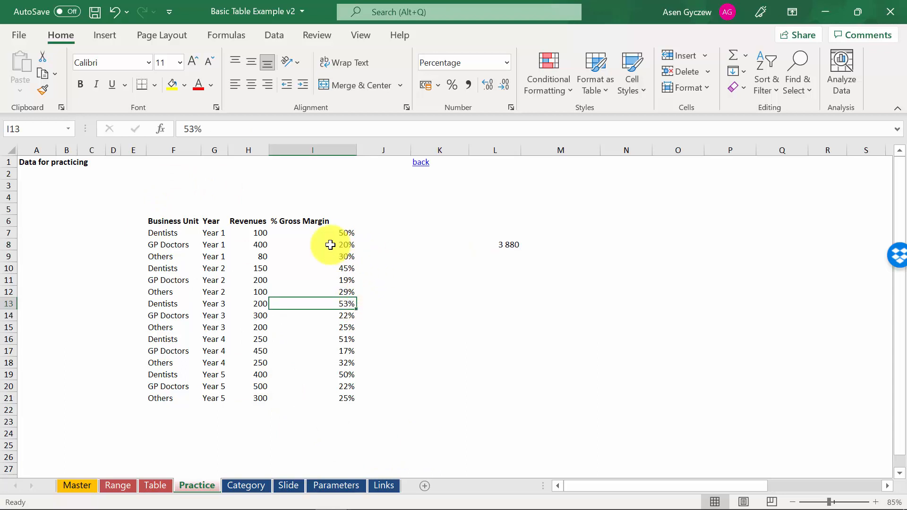
pyautogui.click(154, 220)
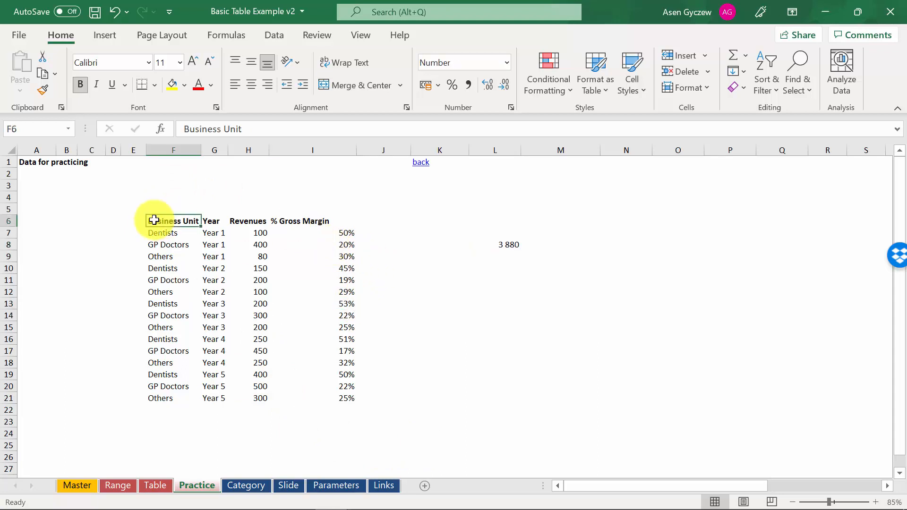
pyautogui.hotkey('ctrl', 'shift', 'Right')
pyautogui.hotkey('ctrl', 'shift', 'Down')
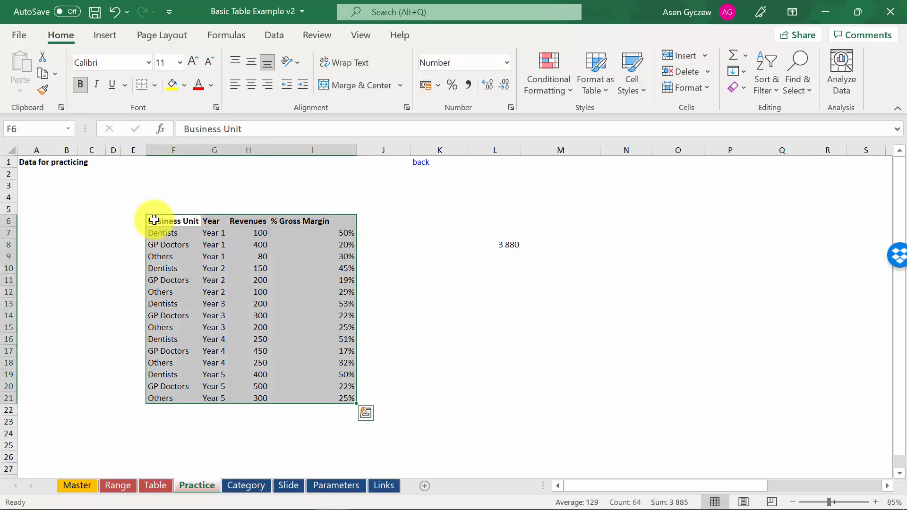
# Step: Convert the selected range F6:I21 into a table with headers, and undo the conversion
pyautogui.click(101, 34)
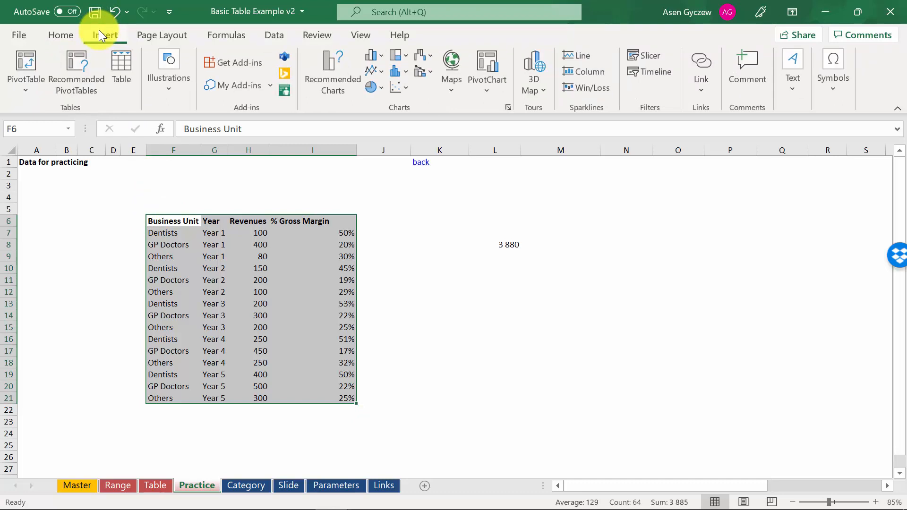
pyautogui.click(123, 67)
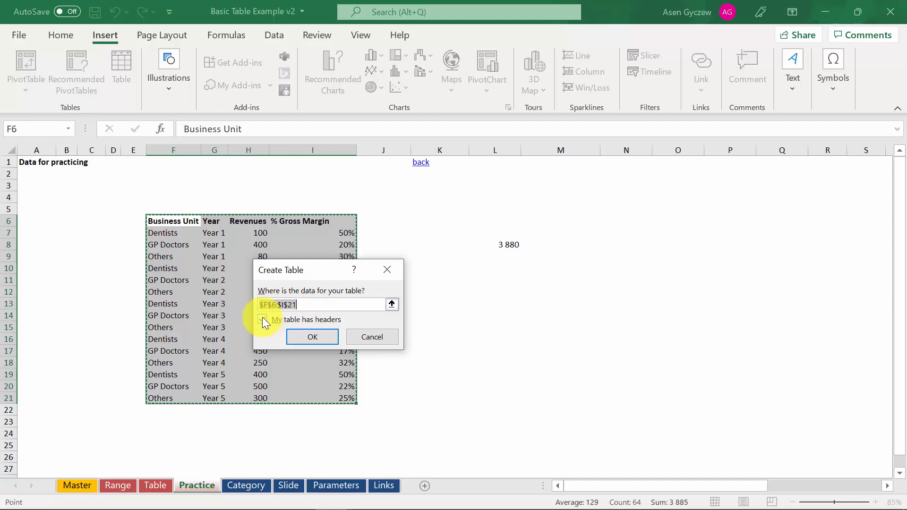
pyautogui.click(302, 336)
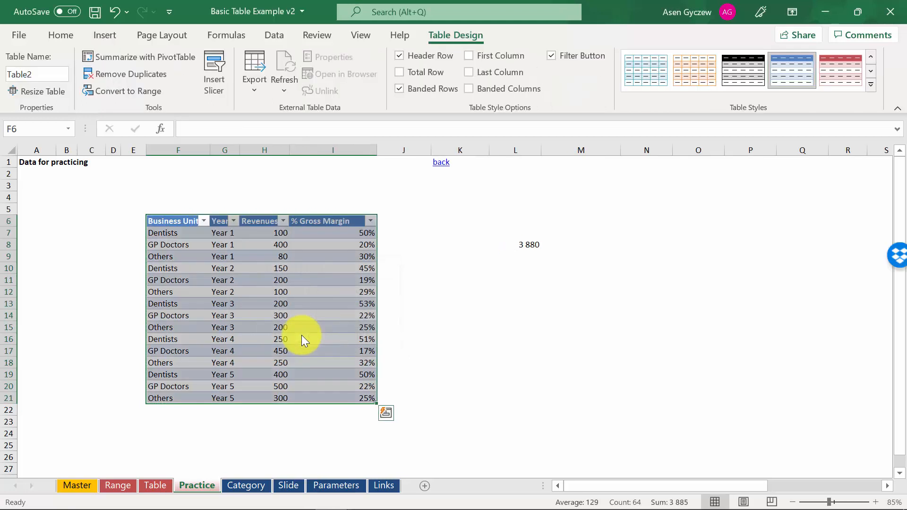
pyautogui.hotkey('ctrl', 'z')
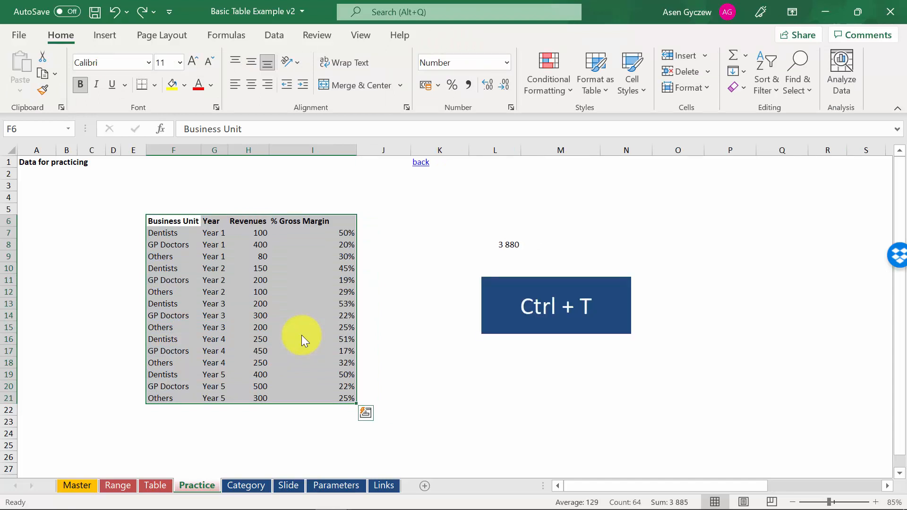
# Step: Create an Excel table from the selected range F6:I21, keeping the first row as headers
pyautogui.hotkey('ctrl', 't')
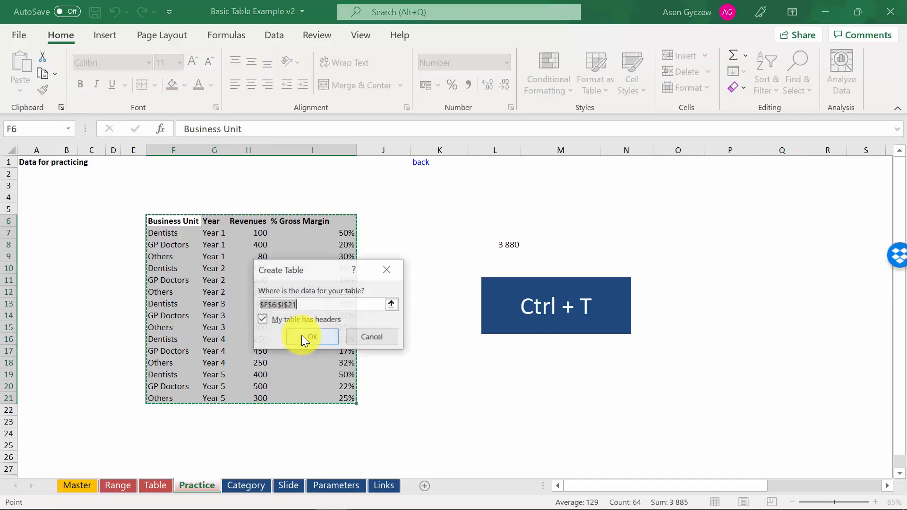
pyautogui.click(301, 336)
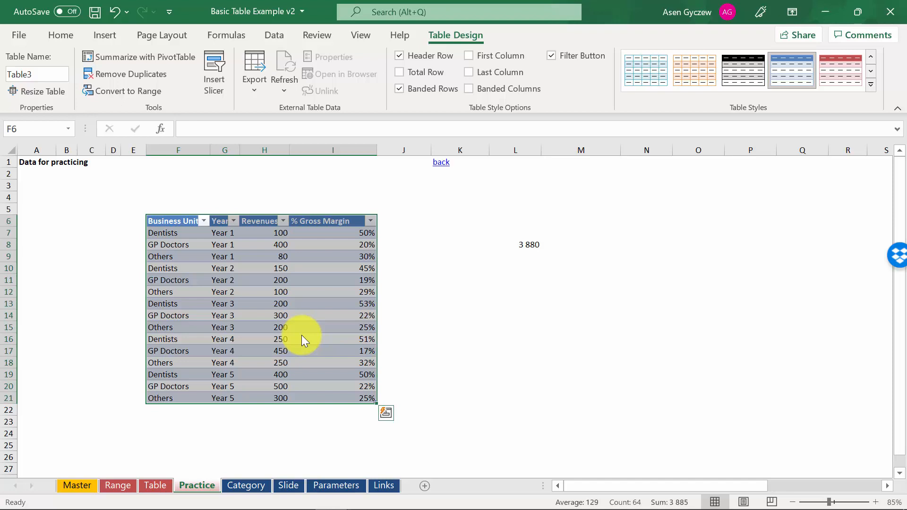
pyautogui.click(217, 370)
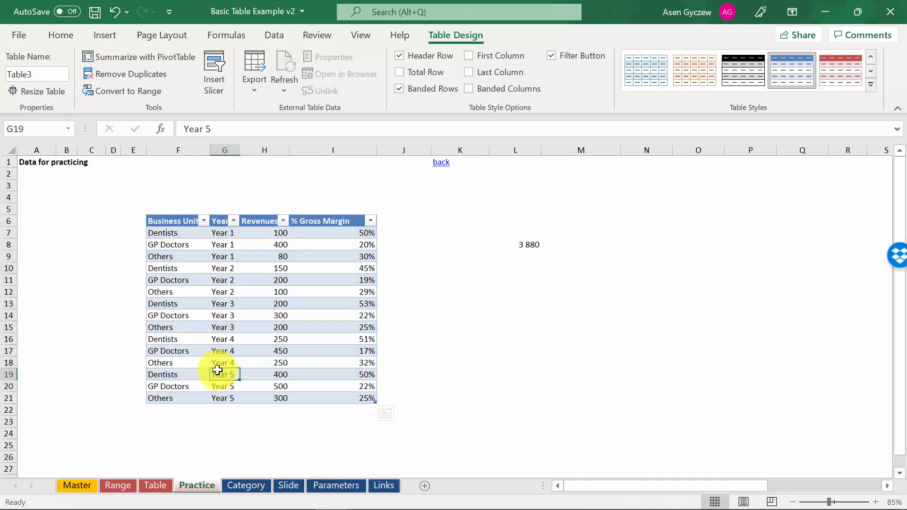
# Step: Add a record in row 22 directly below the table with business unit Dentists, year Year6 and revenues 100
pyautogui.click(177, 411)
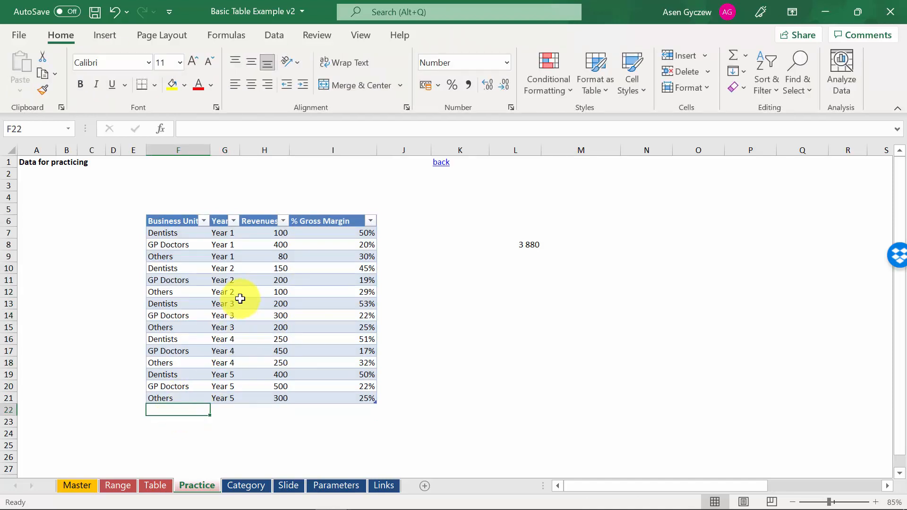
pyautogui.press('Right')
pyautogui.write('Year6')
pyautogui.press('Return')
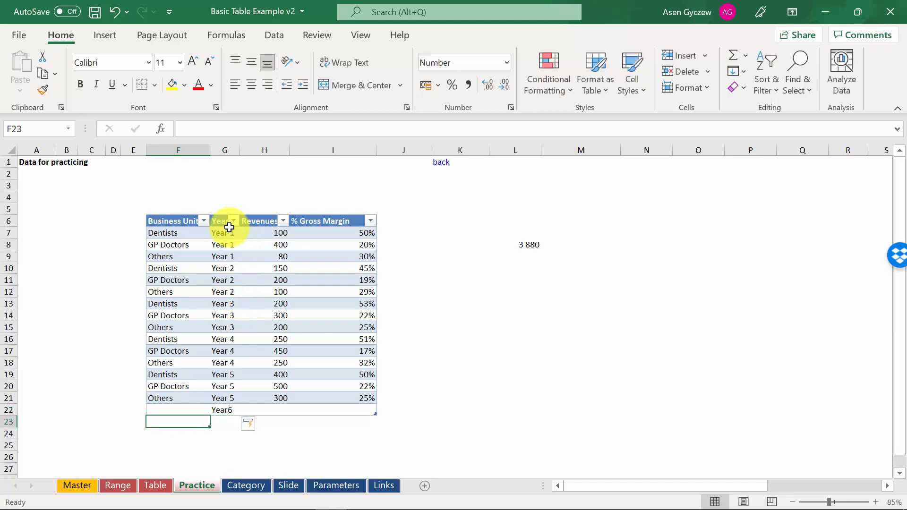
pyautogui.press('Up')
pyautogui.write('De')
pyautogui.press('Right')
pyautogui.press('Right')
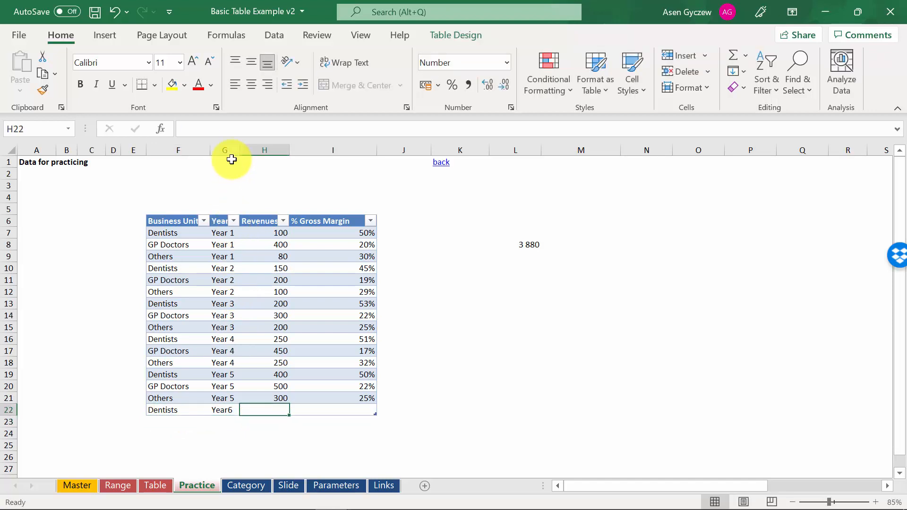
pyautogui.write('100')
pyautogui.press('Return')
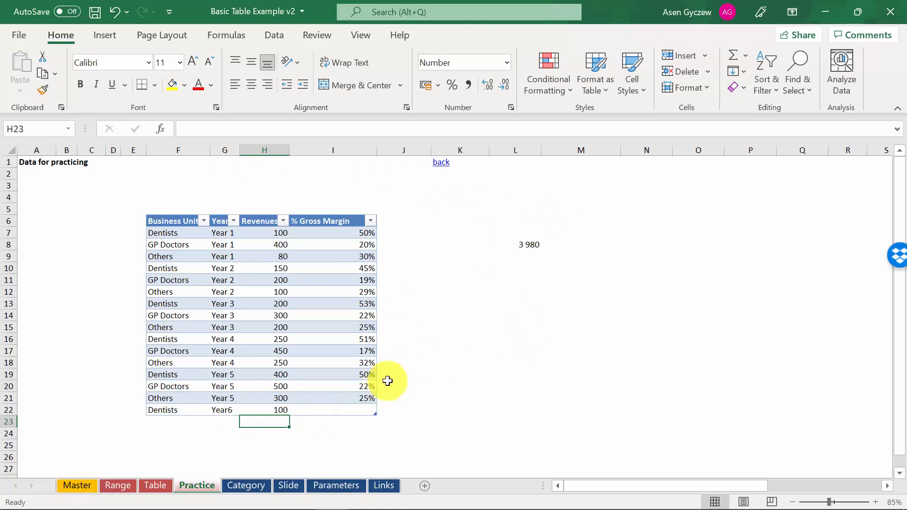
# Step: Check the Revenues sum formula in L8 and enter 22% as the gross margin of the Year6 row
pyautogui.doubleClick(519, 239)
pyautogui.press('Escape')
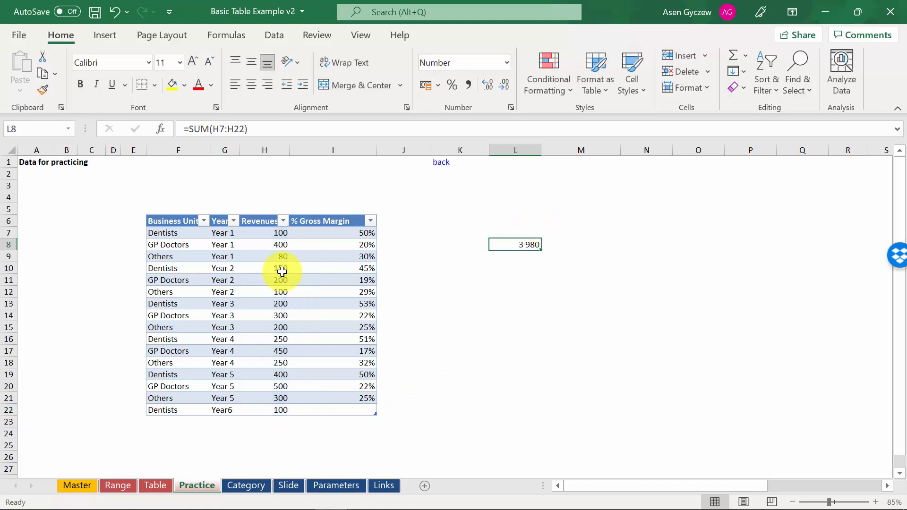
pyautogui.click(339, 403)
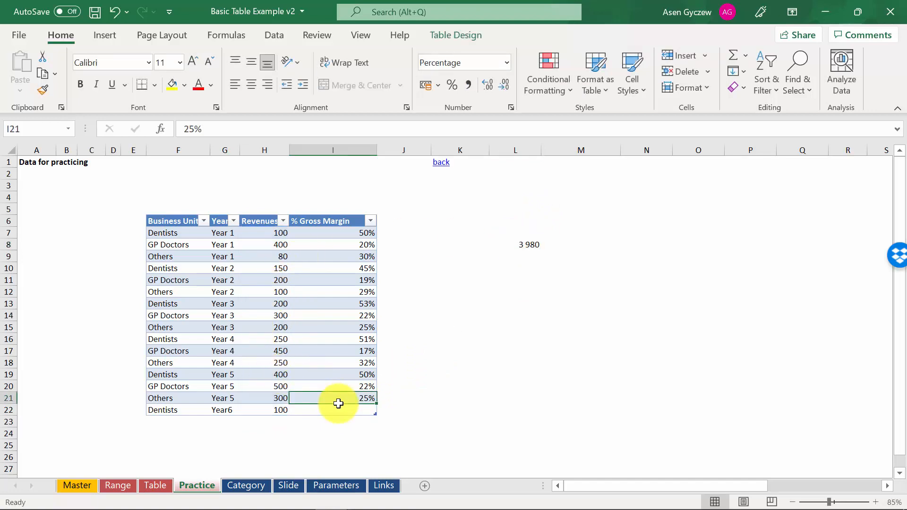
pyautogui.press('Down')
pyautogui.write('22%')
pyautogui.press('Return')
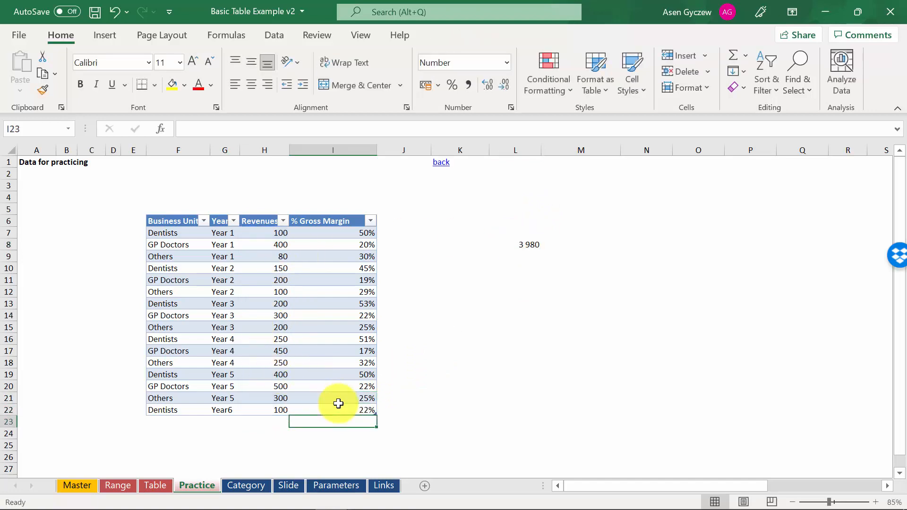
pyautogui.click(7, 410)
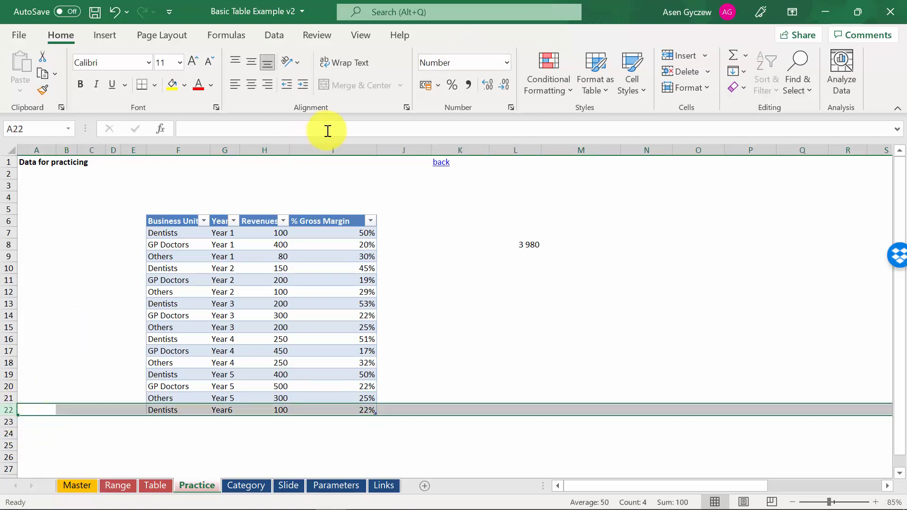
pyautogui.click(385, 220)
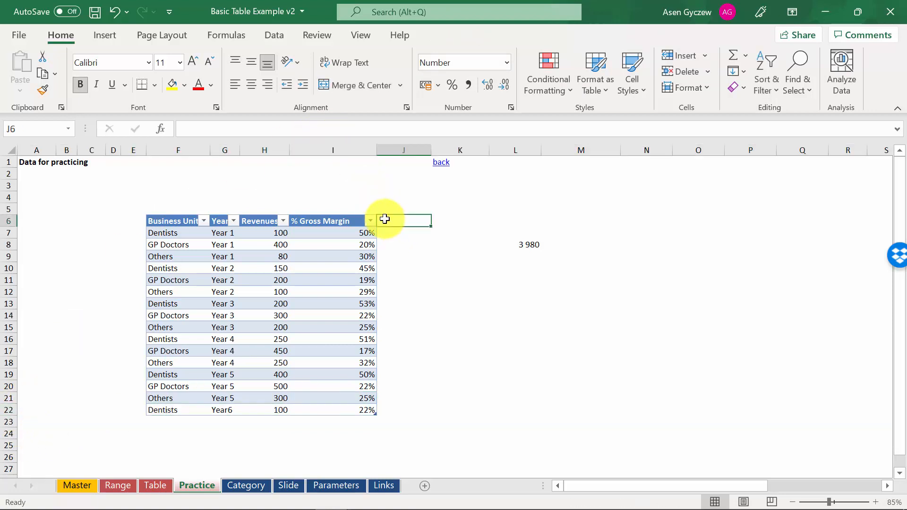
pyautogui.click(404, 151)
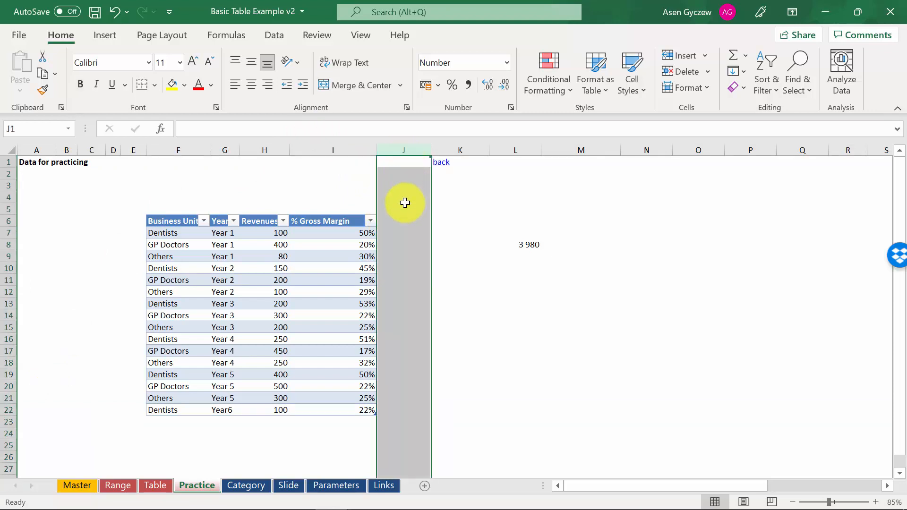
pyautogui.click(402, 216)
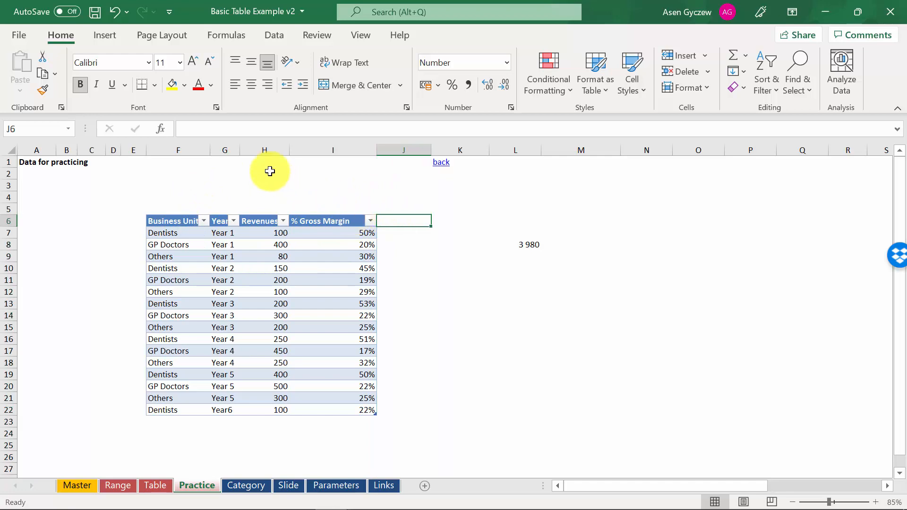
pyautogui.click(249, 147)
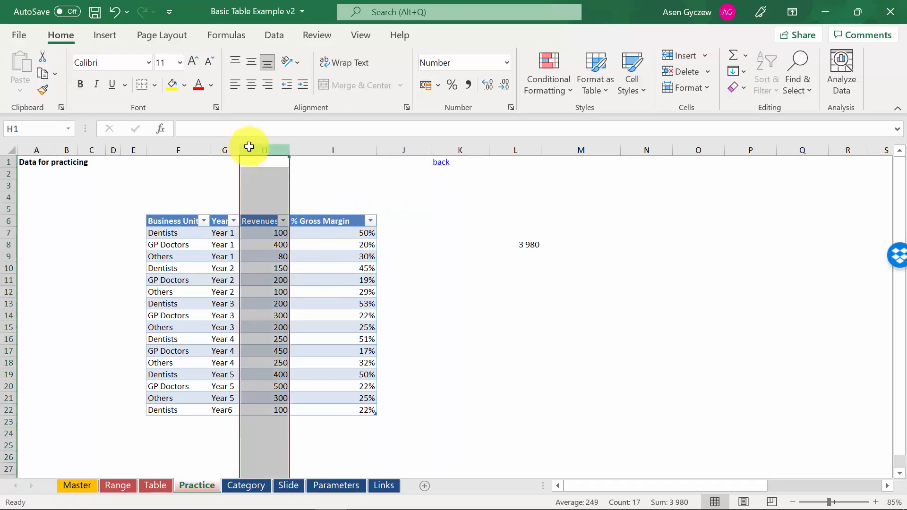
pyautogui.click(349, 149)
# Step: Add a new table column headed Gross Margin in J6, directly beside the % Gross Margin column
pyautogui.click(395, 221)
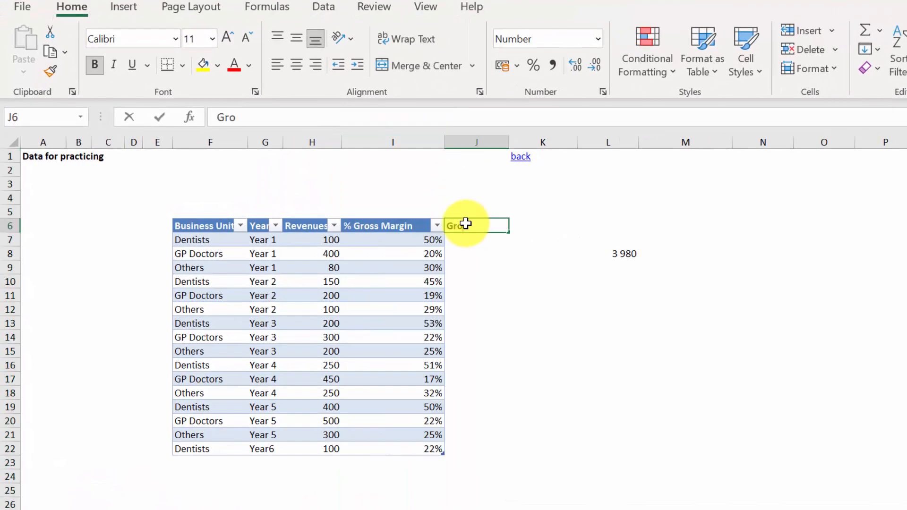
pyautogui.write('Gross Margin')
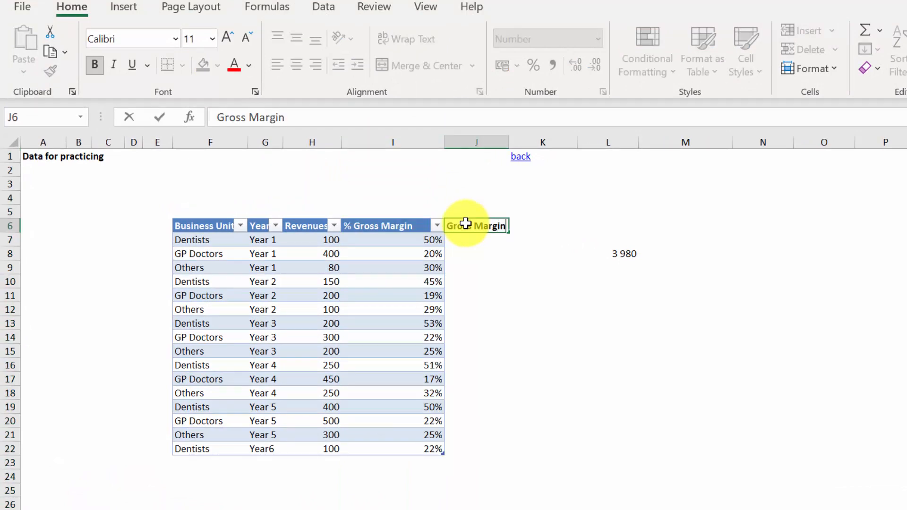
pyautogui.press('Return')
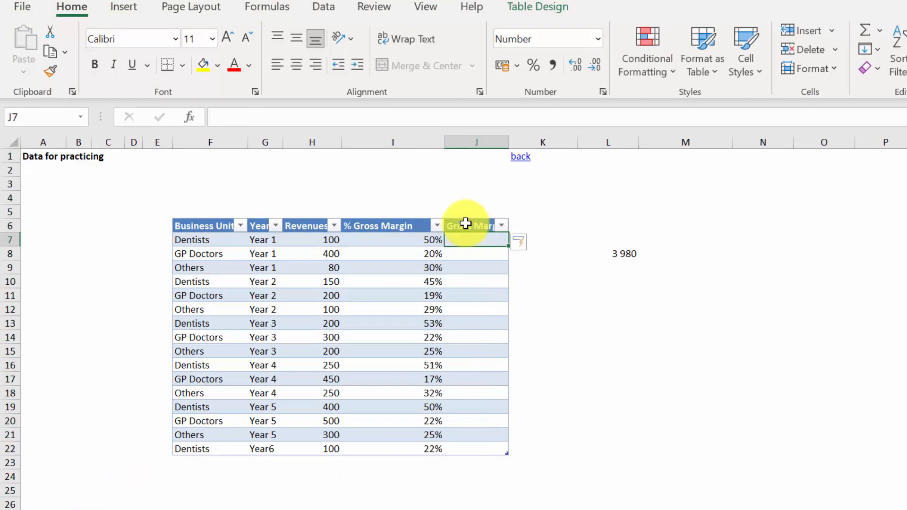
pyautogui.write('=')
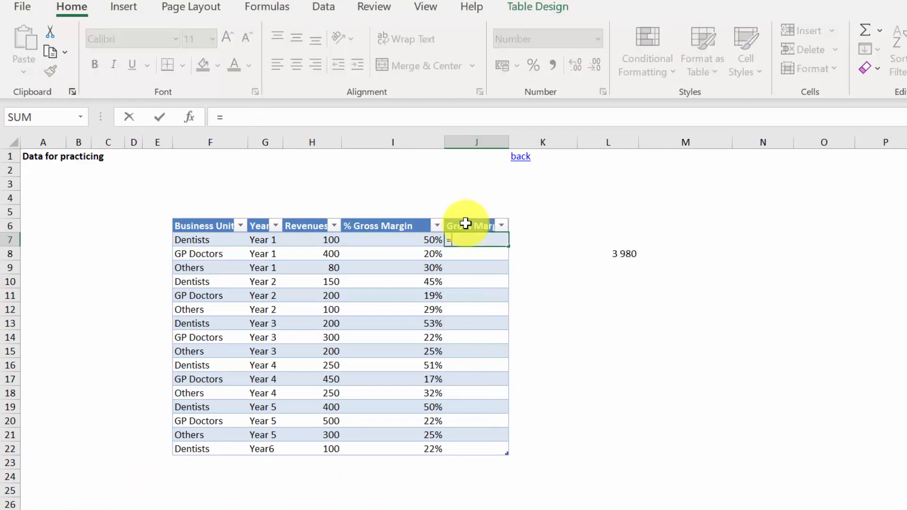
pyautogui.click(317, 242)
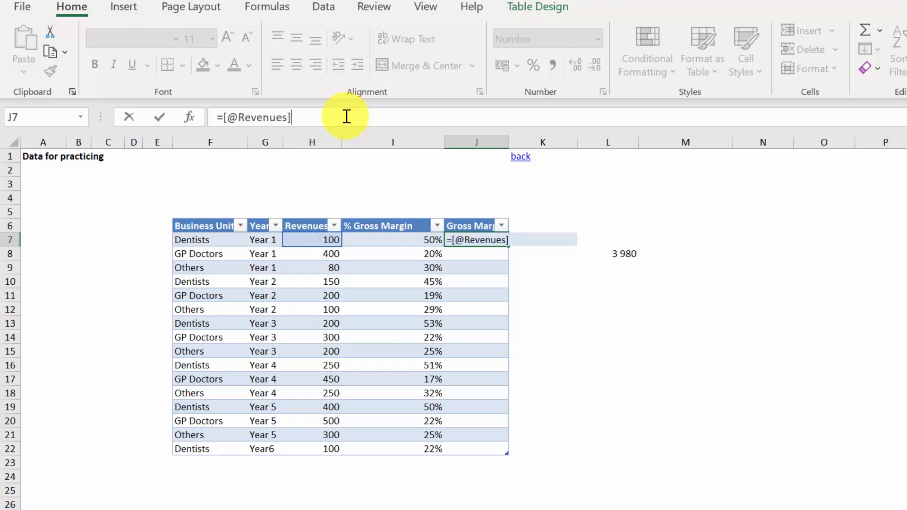
pyautogui.click(386, 238)
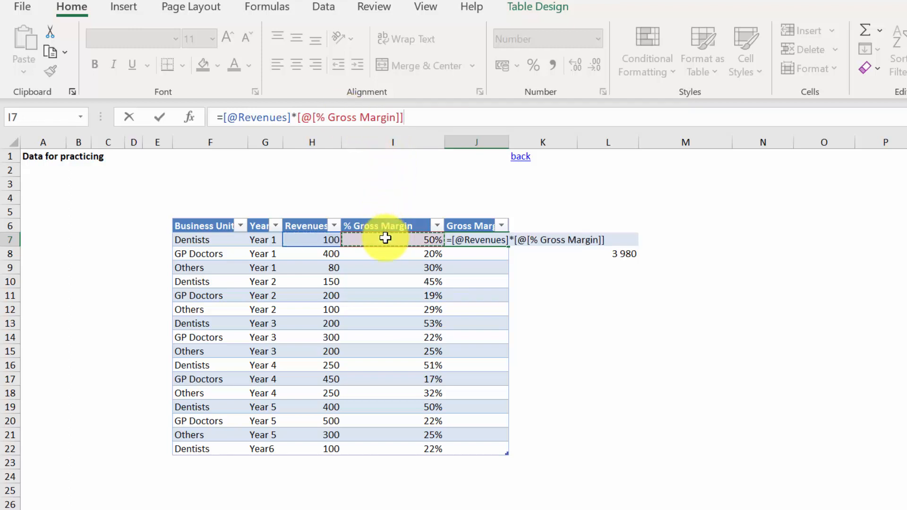
pyautogui.press('Return')
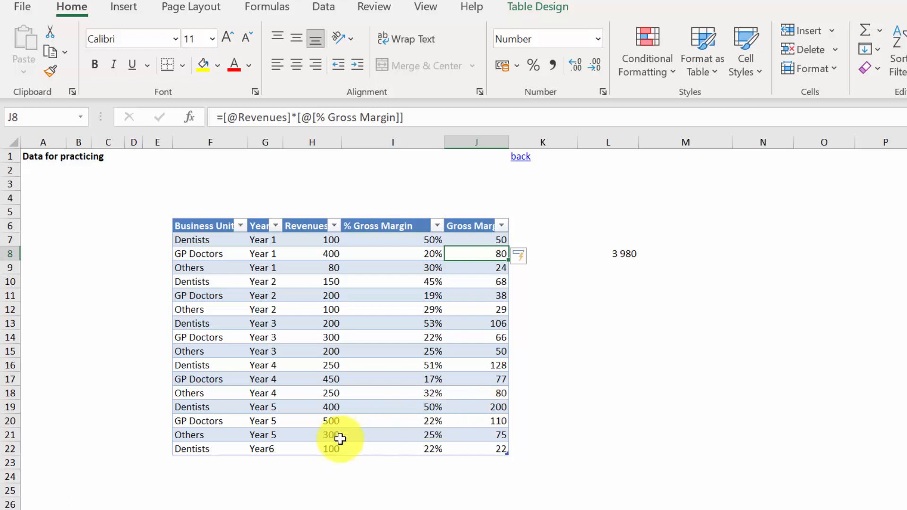
# Step: Start a new record in row 23 directly below the table with business unit Others and year Year 6
pyautogui.click(197, 467)
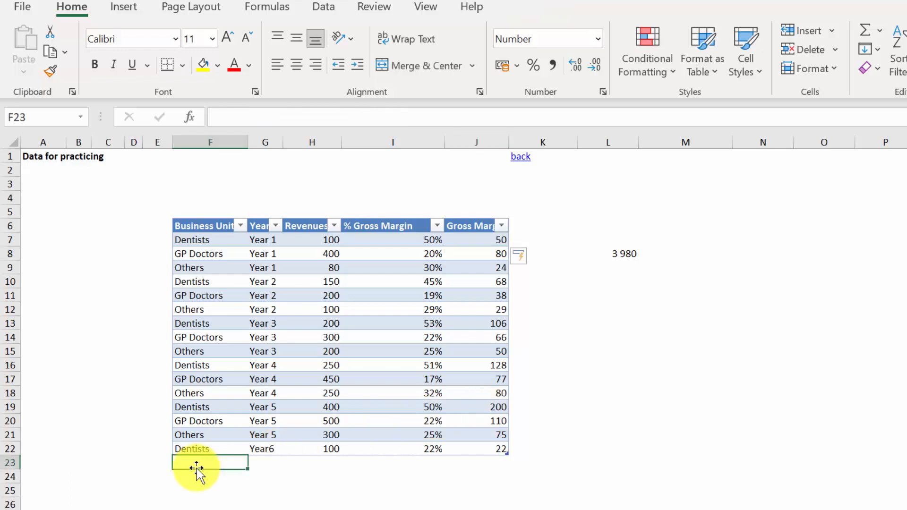
pyautogui.write('Others')
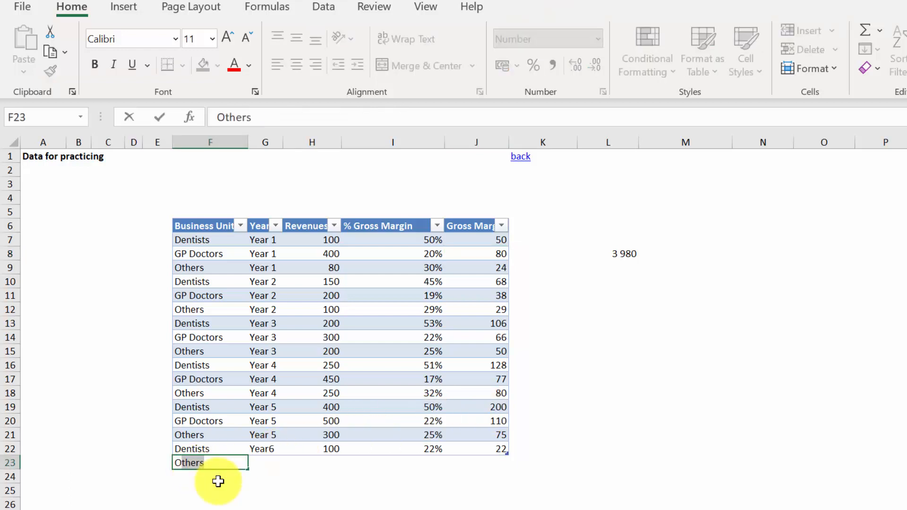
pyautogui.press('Tab')
pyautogui.write('Year')
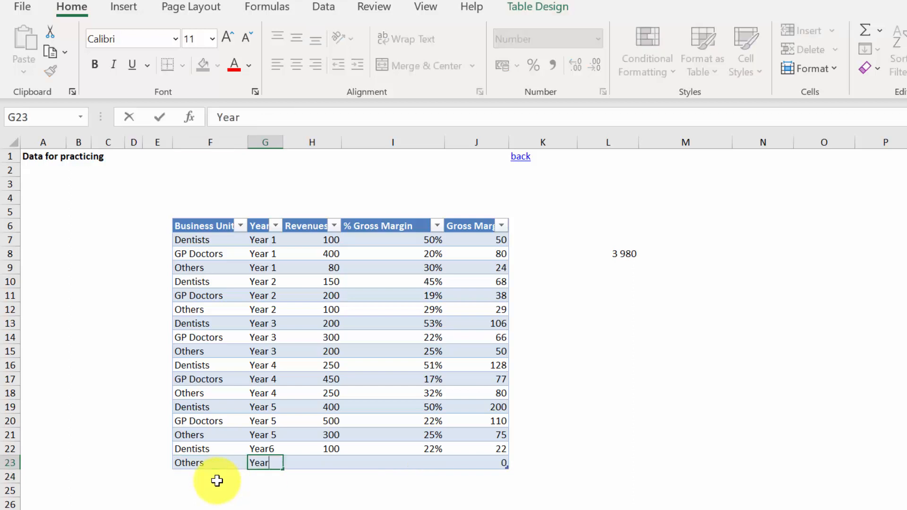
pyautogui.write(' 6')
pyautogui.press('Return')
# Step: Enter revenues of 200 and a % gross margin of 10% for the Others record in row 23
pyautogui.press('Right')
pyautogui.press('Right')
pyautogui.press('Up')
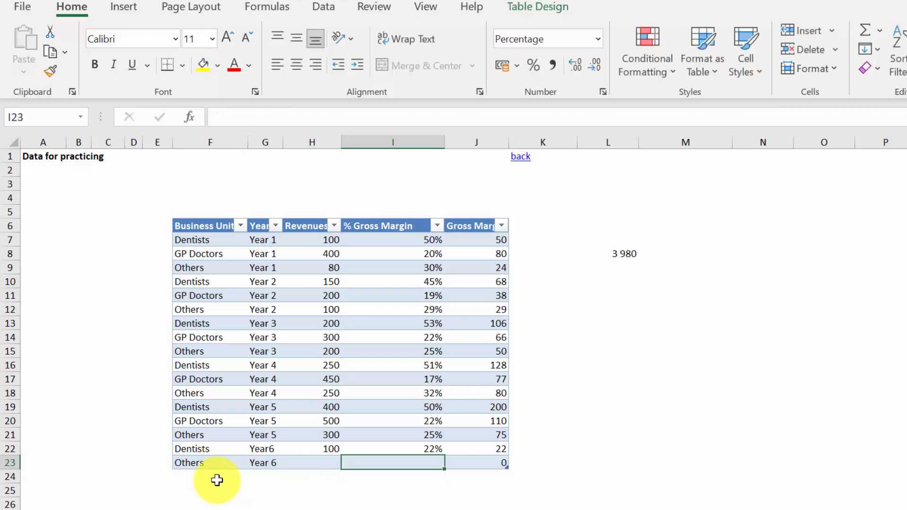
pyautogui.press('Left')
pyautogui.write('200')
pyautogui.press('Return')
pyautogui.press('Right')
pyautogui.press('Up')
pyautogui.write('10%')
pyautogui.press('Return')
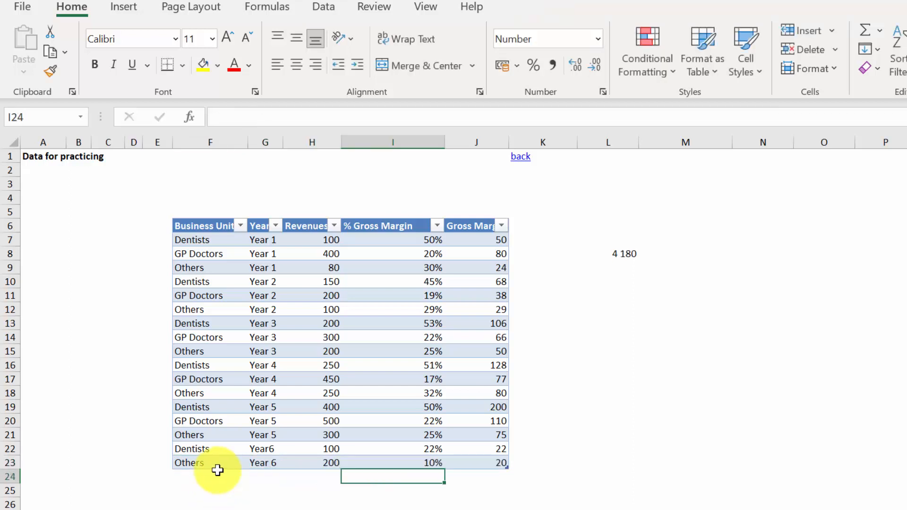
pyautogui.press('Right')
pyautogui.press('Up')
pyautogui.click(217, 471)
pyautogui.hotkey('ctrl', 'shift', 'Down')
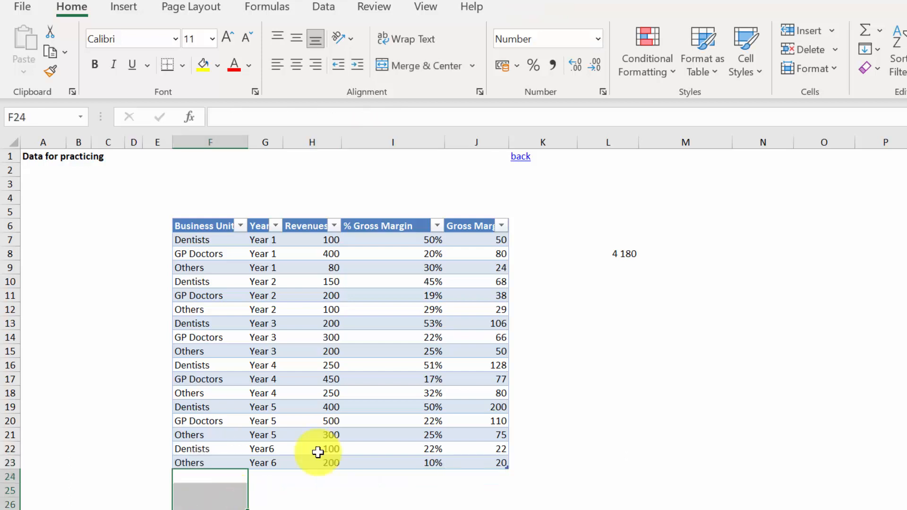
# Step: Examine the structured references in the Gross Margin formulas of J7 and J8, leaving both formulas as they are
pyautogui.click(484, 245)
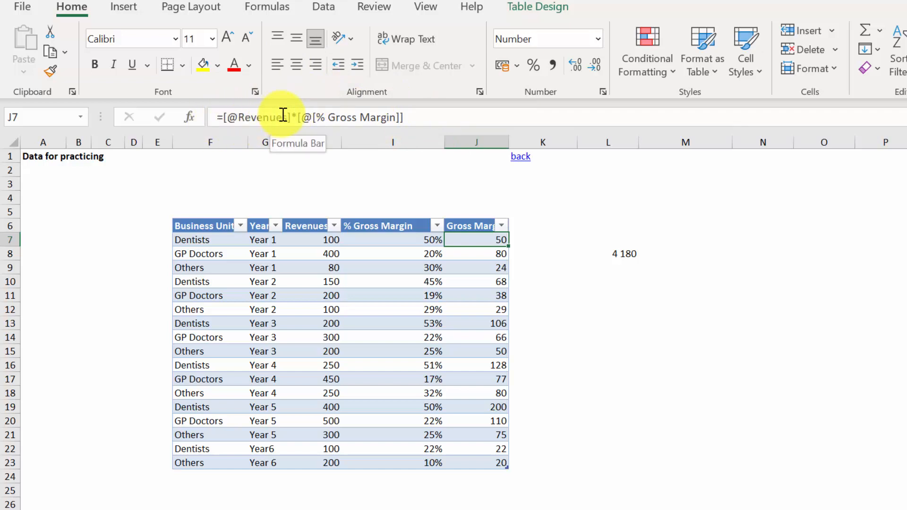
pyautogui.click(250, 119)
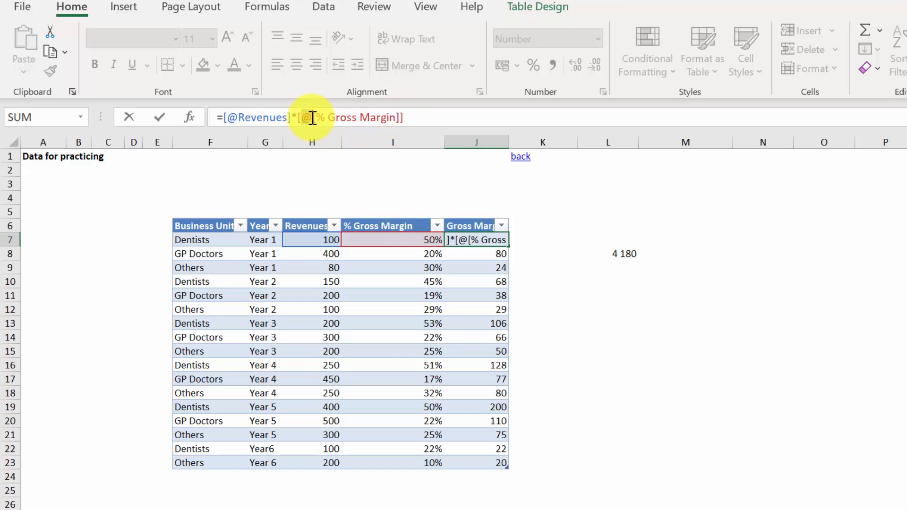
pyautogui.hotkey('ctrl', 'Return')
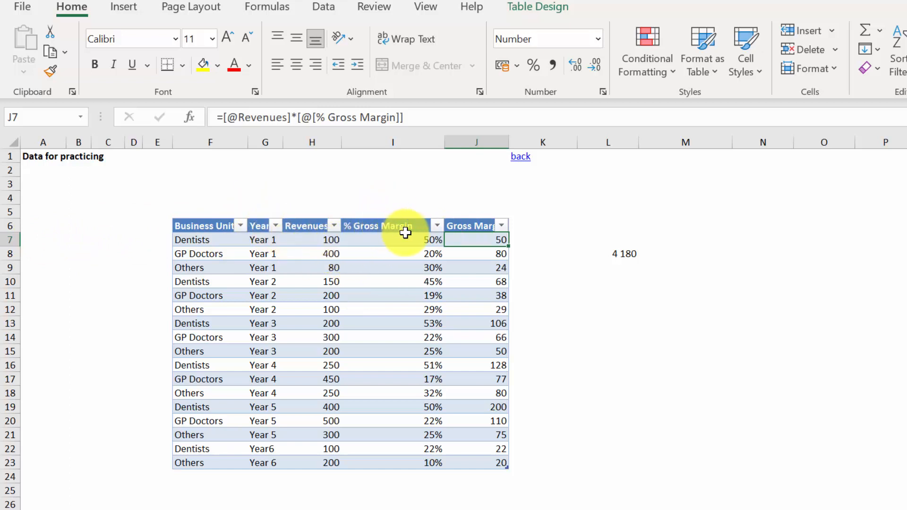
pyautogui.press('Down')
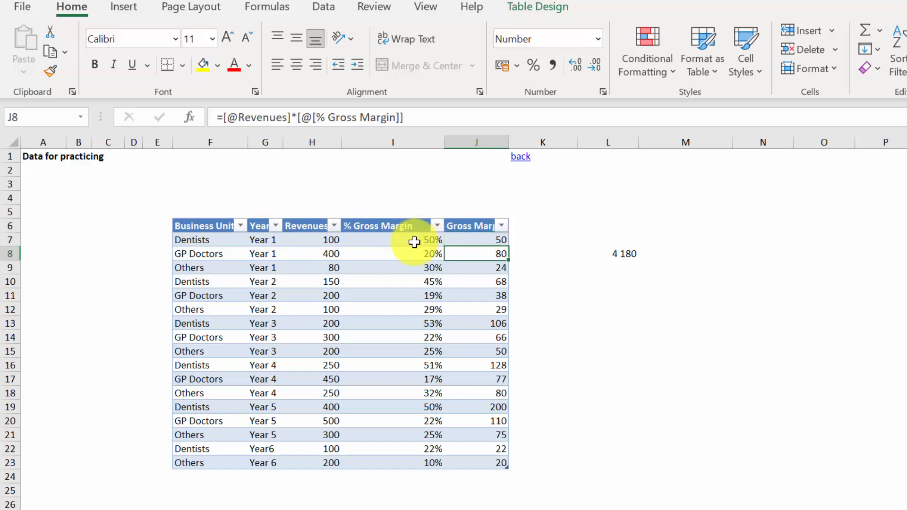
pyautogui.hotkey('shift', 'space')
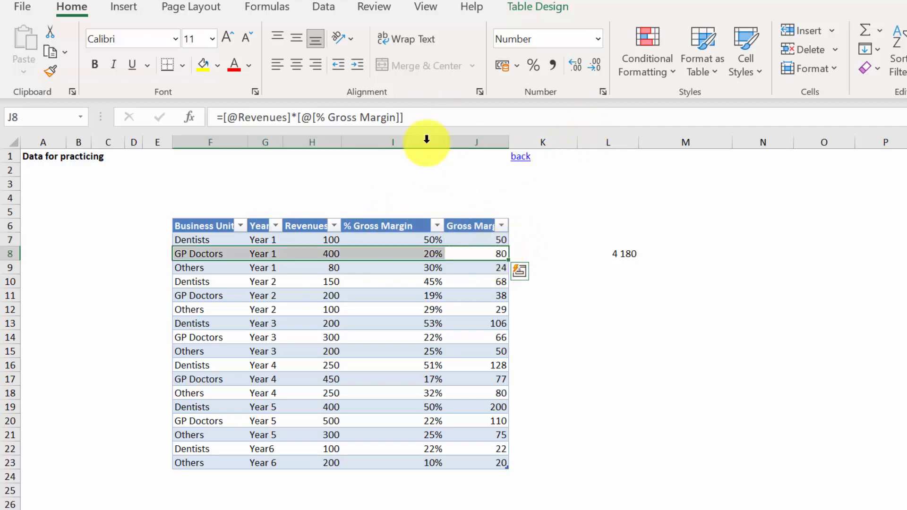
pyautogui.press('F2')
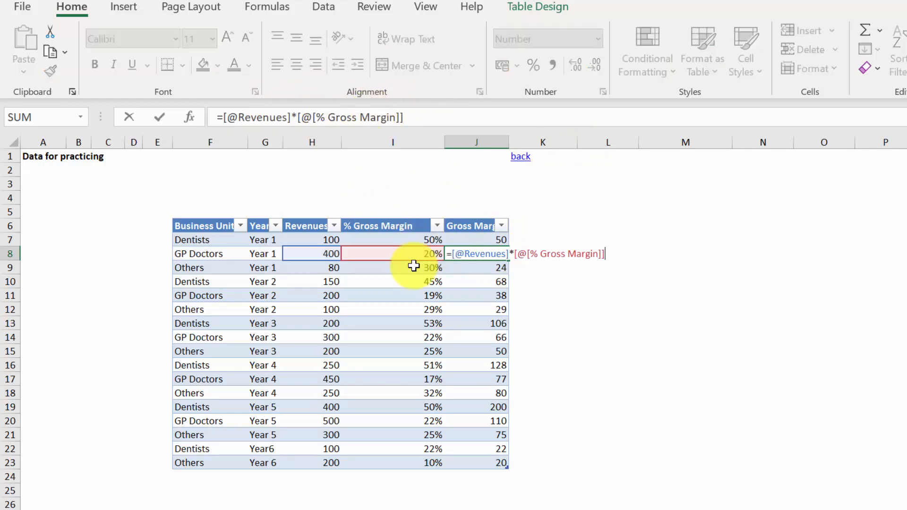
pyautogui.press('Escape')
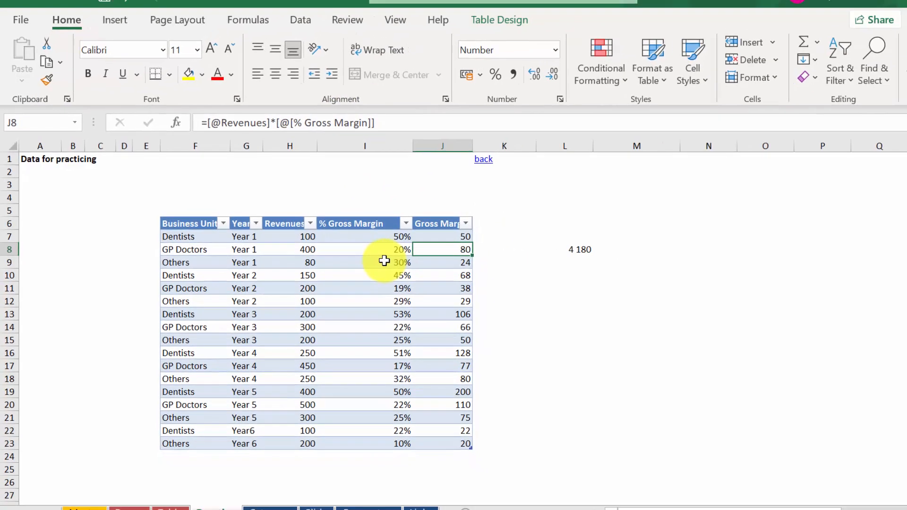